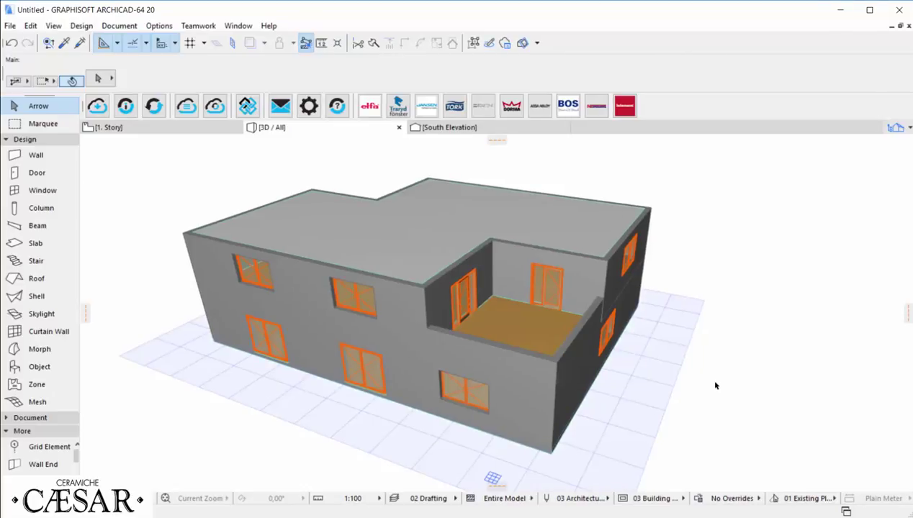
Step: Select all ground-floor elements and show only them in the 3D window
{"action": "middle_click_drag", "start_coordinate": [528, 308], "coordinate": [606, 354], "text": "shift"}
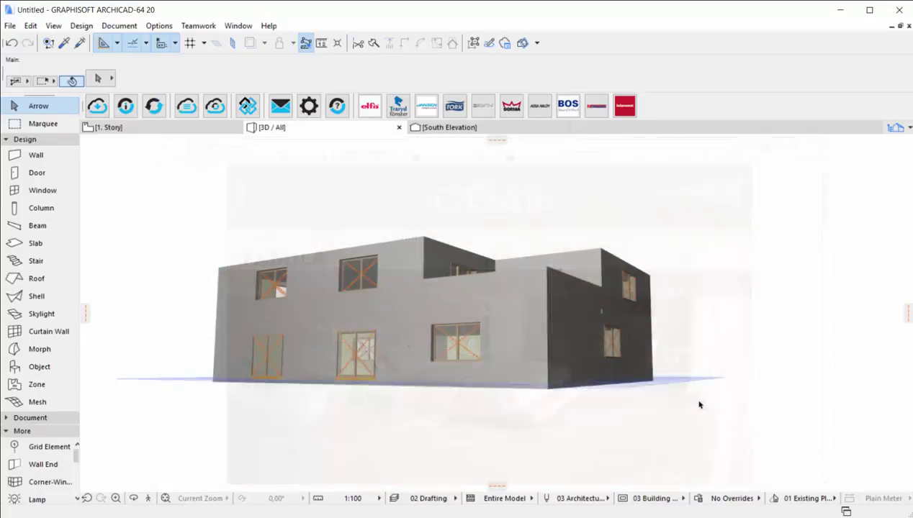
{"action": "left_click_drag", "start_coordinate": [189, 345], "coordinate": [122, 277]}
{"action": "key", "text": "F5"}
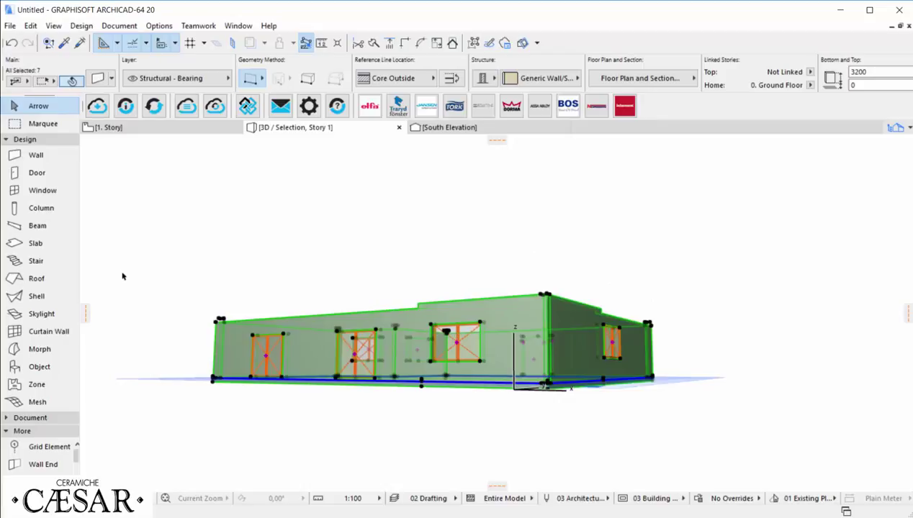
Step: Orbit to a bird's-eye view of the ground floor and launch the BIMobject library
{"action": "middle_click_drag", "start_coordinate": [131, 241], "coordinate": [428, 357], "text": "shift"}
{"action": "middle_click_drag", "start_coordinate": [383, 258], "coordinate": [368, 342], "text": "shift"}
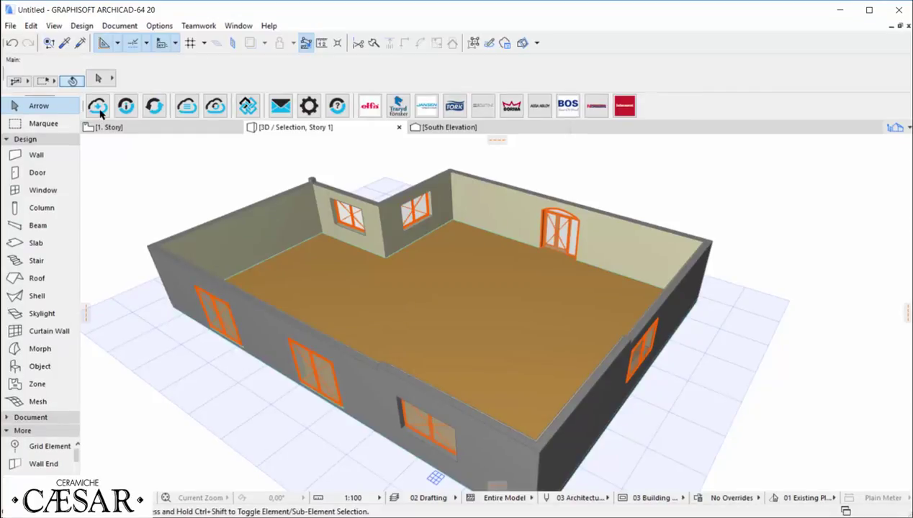
{"action": "left_click", "coordinate": [98, 107]}
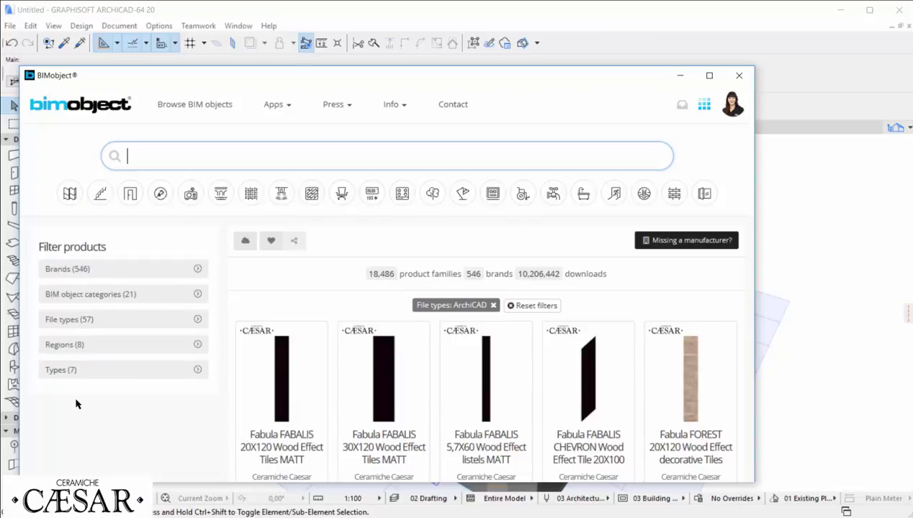
Step: Scroll the Ceramiche Caesar product grid down to the Fabula NUCIS and ROBUR wood-effect tiles
{"action": "scroll", "coordinate": [446, 373], "scroll_direction": "down", "scroll_amount": 2}
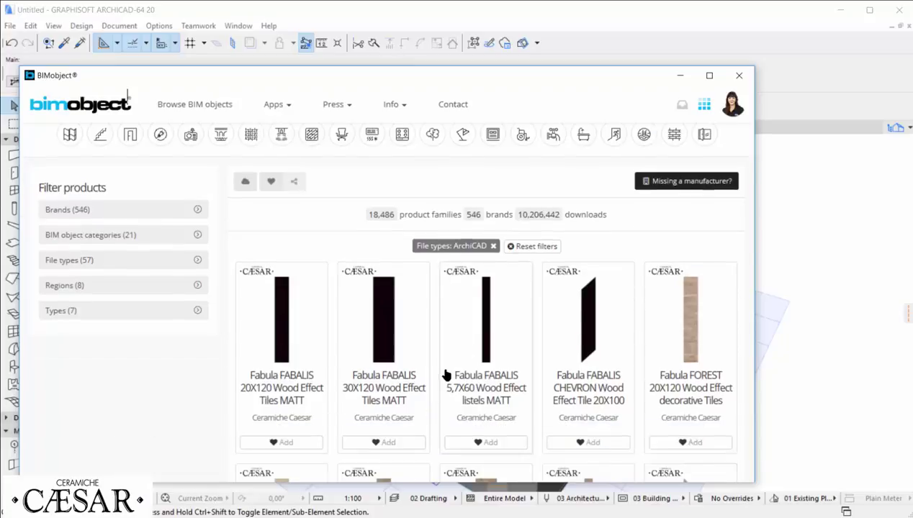
{"action": "scroll", "coordinate": [444, 373], "scroll_direction": "down", "scroll_amount": 3}
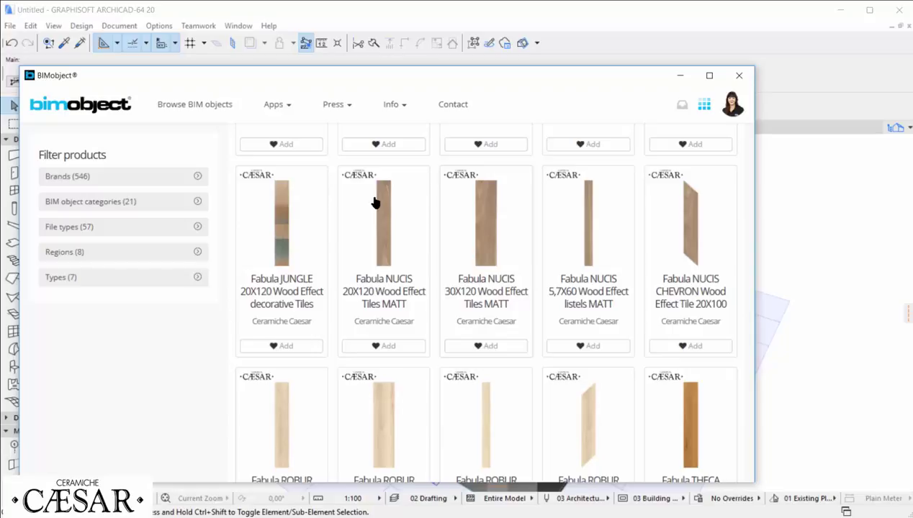
{"action": "left_click", "coordinate": [472, 275]}
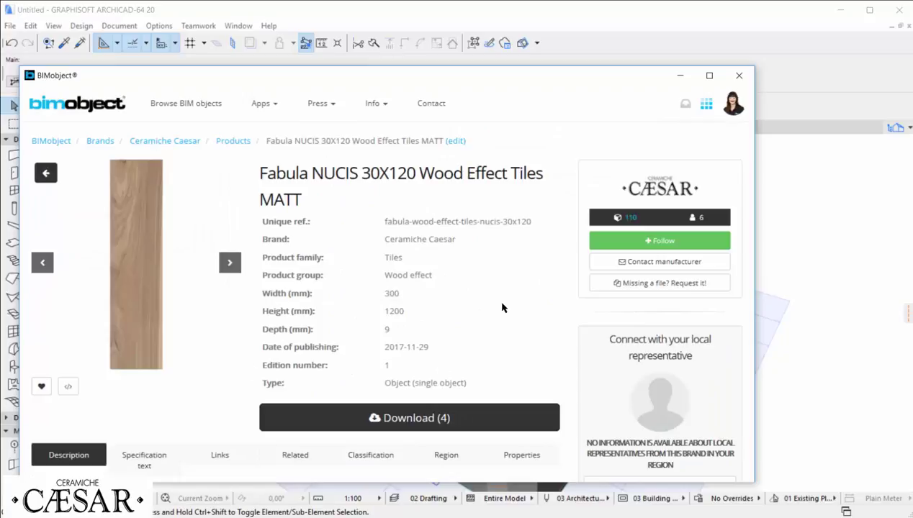
{"action": "scroll", "coordinate": [502, 307], "scroll_direction": "down", "scroll_amount": 1}
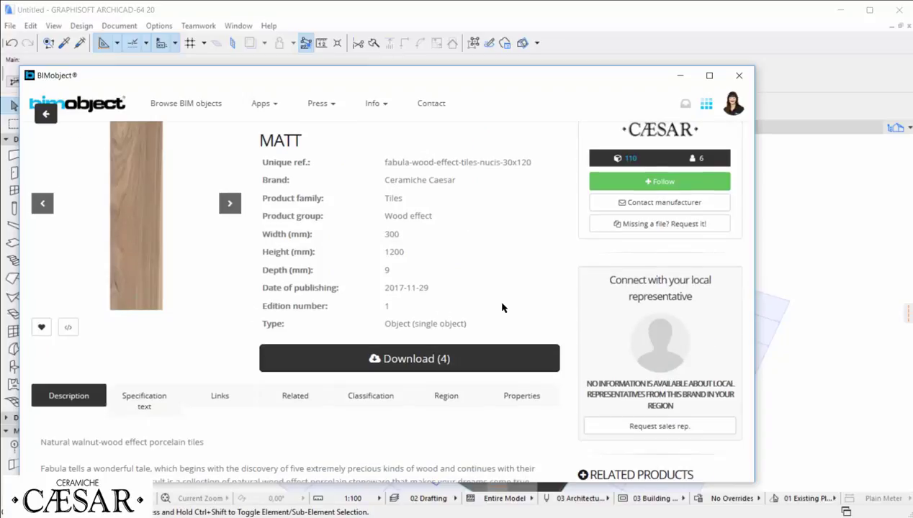
{"action": "scroll", "coordinate": [502, 307], "scroll_direction": "down", "scroll_amount": 1}
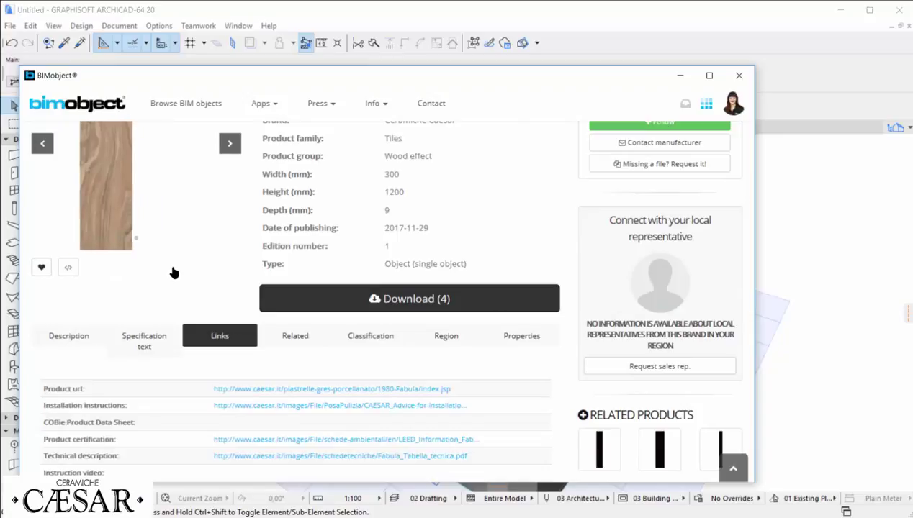
{"action": "left_click", "coordinate": [270, 337]}
{"action": "left_click", "coordinate": [353, 337]}
{"action": "scroll", "coordinate": [339, 309], "scroll_direction": "down", "scroll_amount": 2}
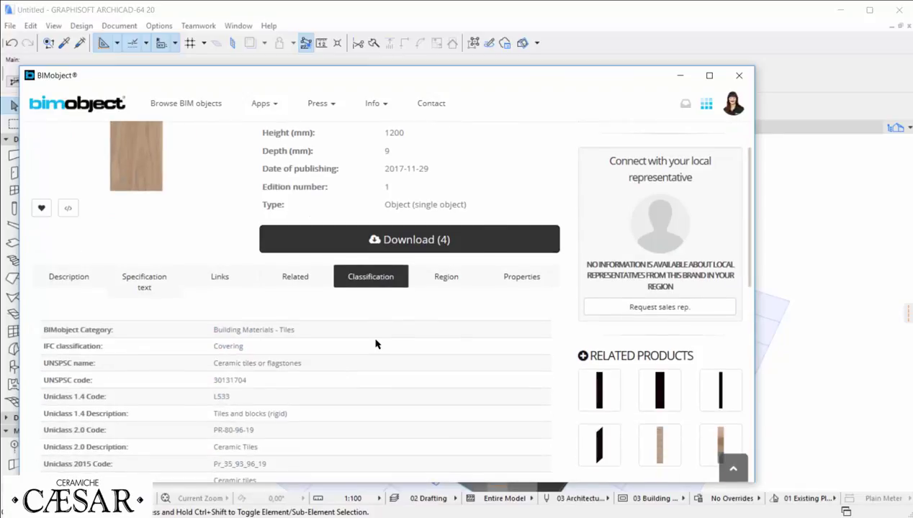
{"action": "left_click", "coordinate": [441, 219]}
{"action": "scroll", "coordinate": [413, 343], "scroll_direction": "down", "scroll_amount": 6}
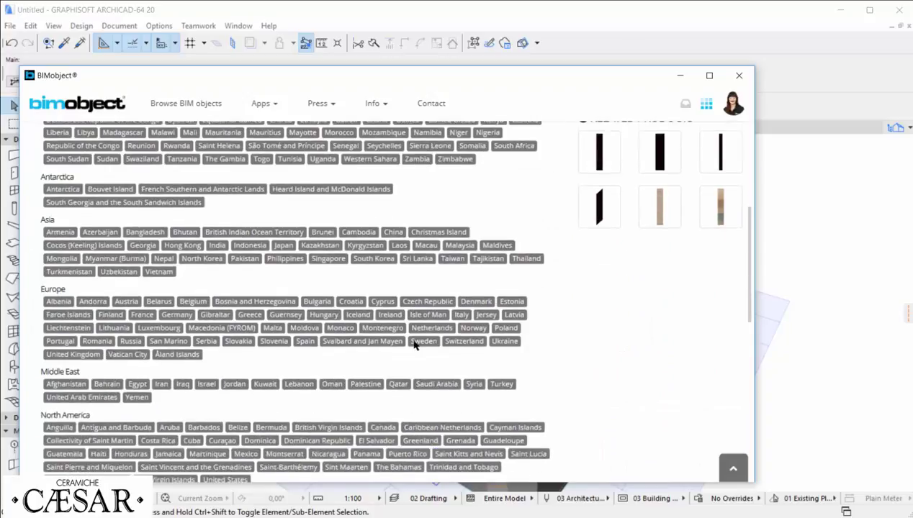
{"action": "scroll", "coordinate": [413, 343], "scroll_direction": "up", "scroll_amount": 6}
{"action": "left_click", "coordinate": [521, 216]}
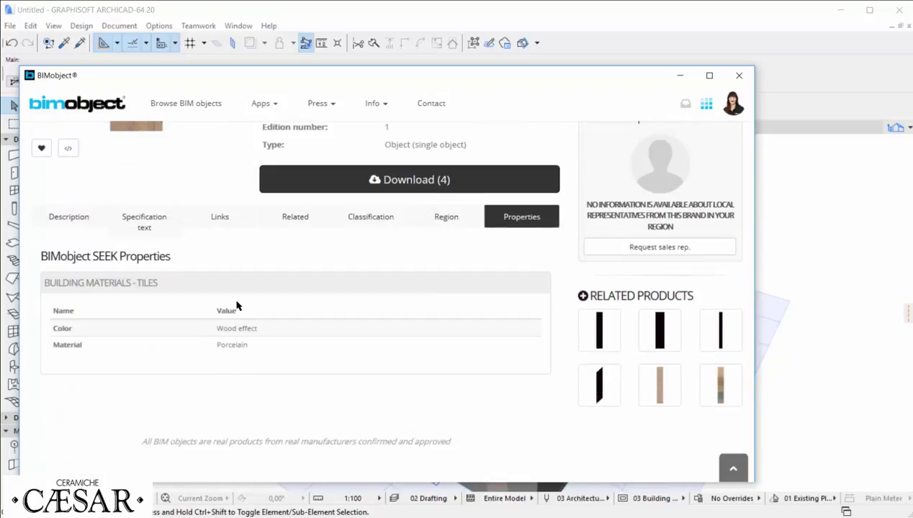
{"action": "scroll", "coordinate": [246, 419], "scroll_direction": "up", "scroll_amount": 4}
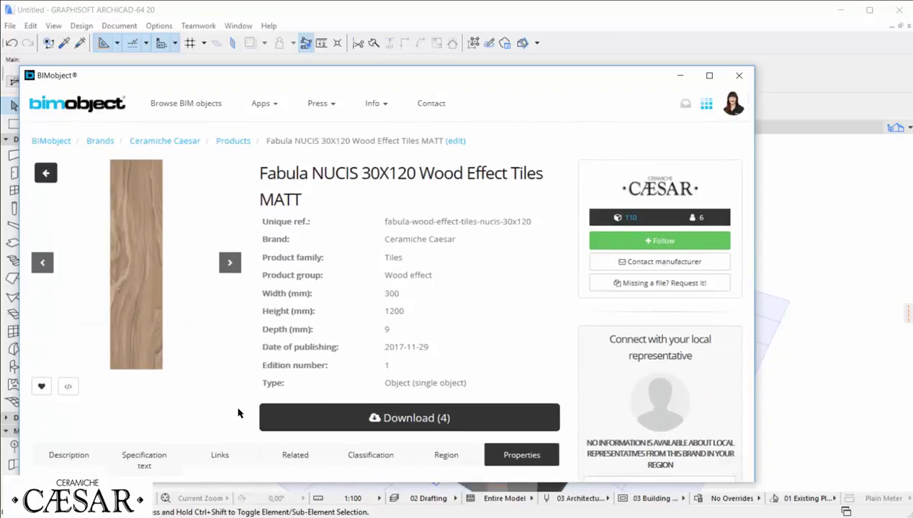
Step: Follow Ceramiche Caesar, favourite the Fabula tile, and download its ArchiCAD object
{"action": "left_click", "coordinate": [670, 244]}
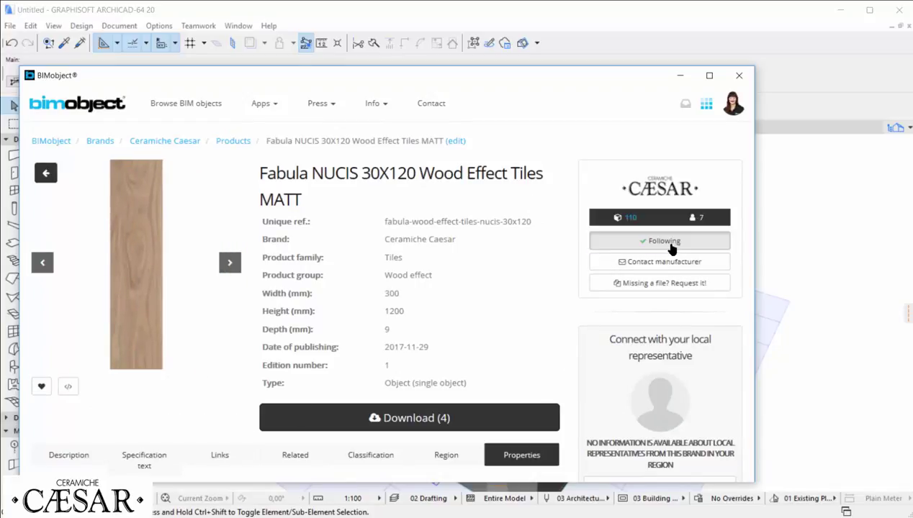
{"action": "left_click", "coordinate": [39, 388]}
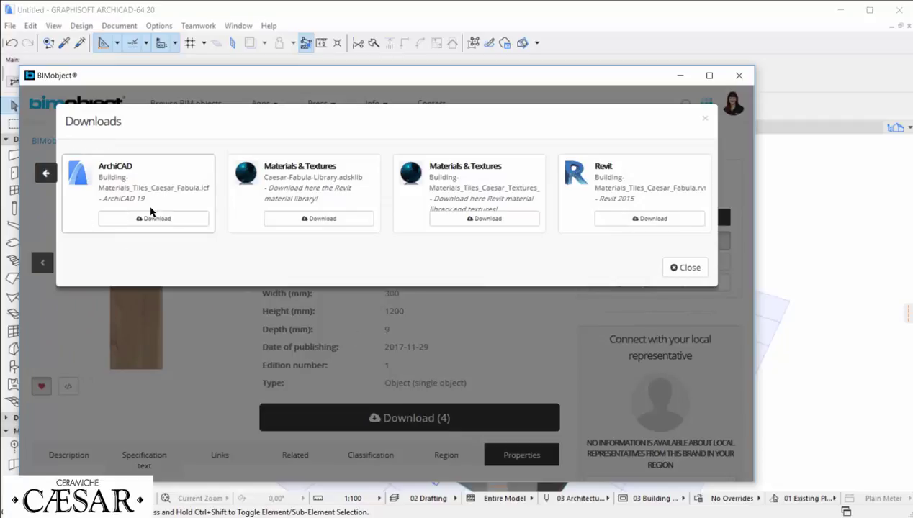
{"action": "left_click", "coordinate": [150, 219]}
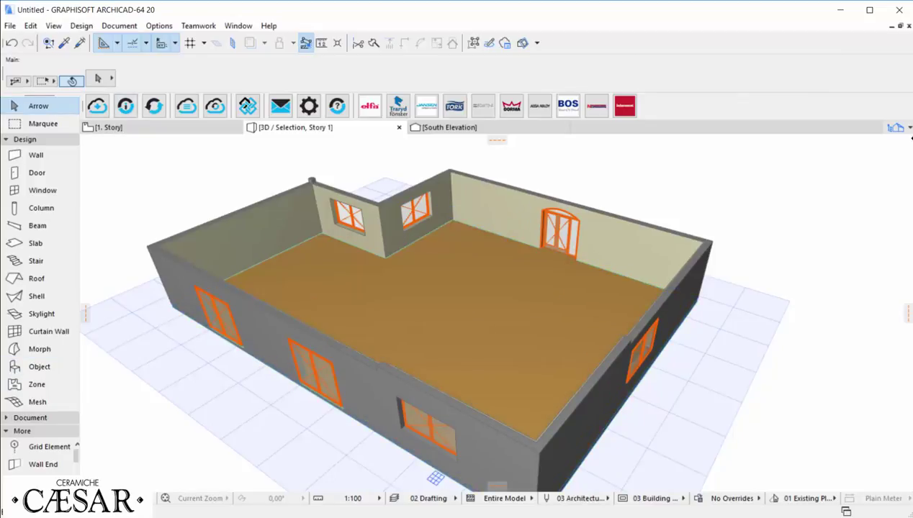
Step: Open the 0. Ground Floor plan from the Navigator
{"action": "left_click", "coordinate": [900, 128]}
{"action": "left_click", "coordinate": [810, 221]}
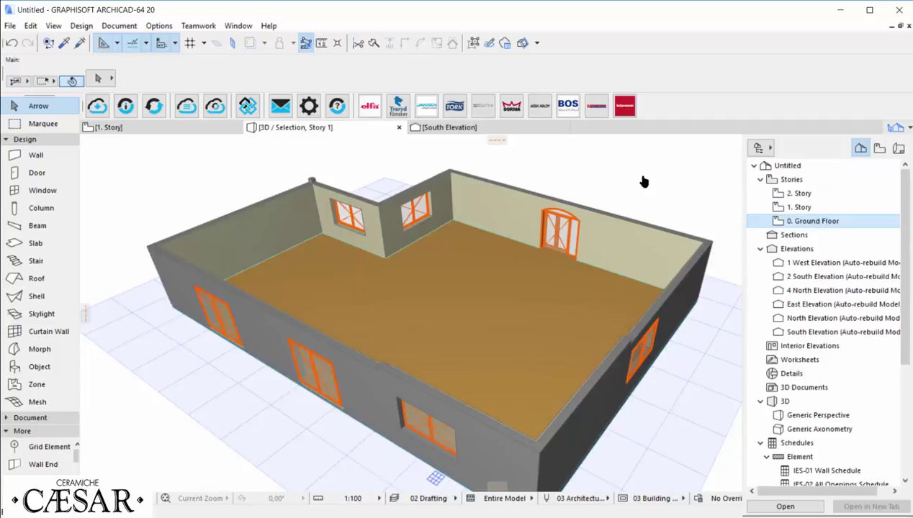
{"action": "left_click", "coordinate": [798, 225]}
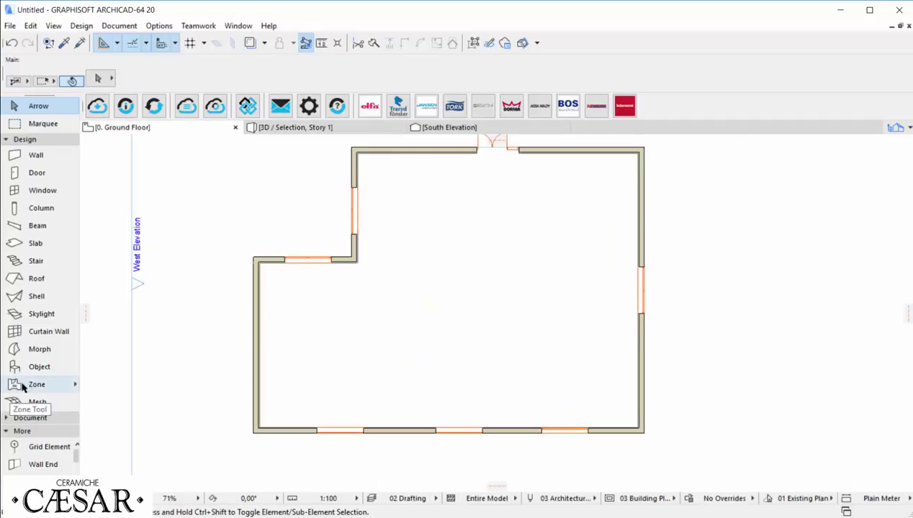
Step: Create Zone 01 filling the whole interior (238.226 m²), deleting it and undoing the deletion
{"action": "left_click", "coordinate": [22, 386]}
{"action": "left_click", "coordinate": [459, 329]}
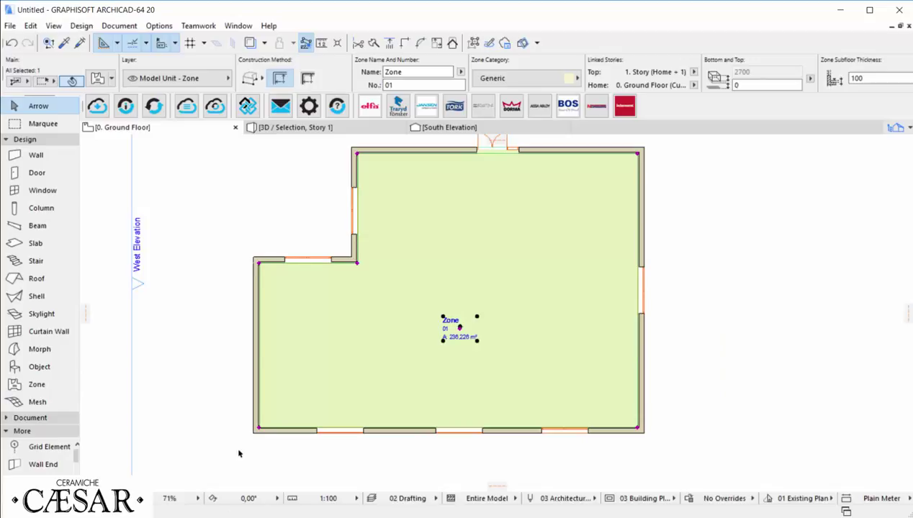
{"action": "key", "text": "Delete"}
{"action": "key", "text": "ctrl+z"}
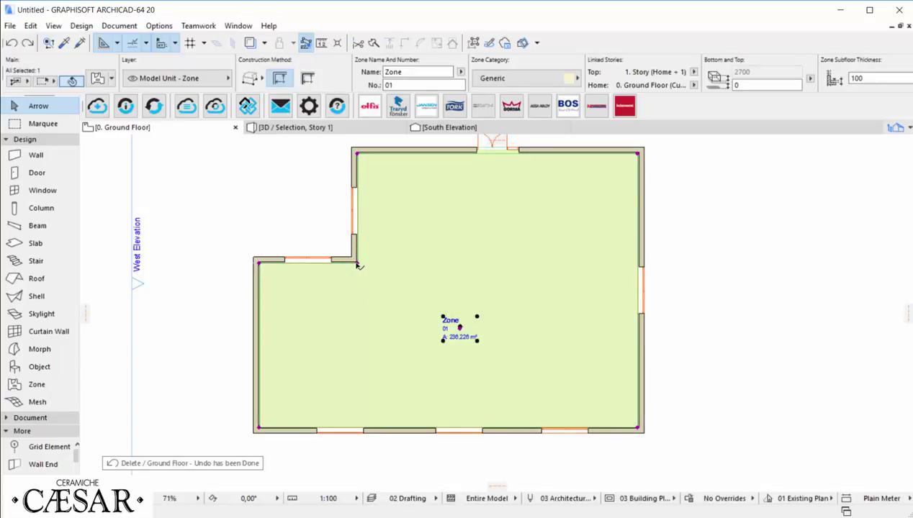
Step: Start adding a room accessory to the zone and choose a floor finish object
{"action": "left_click", "coordinate": [81, 25]}
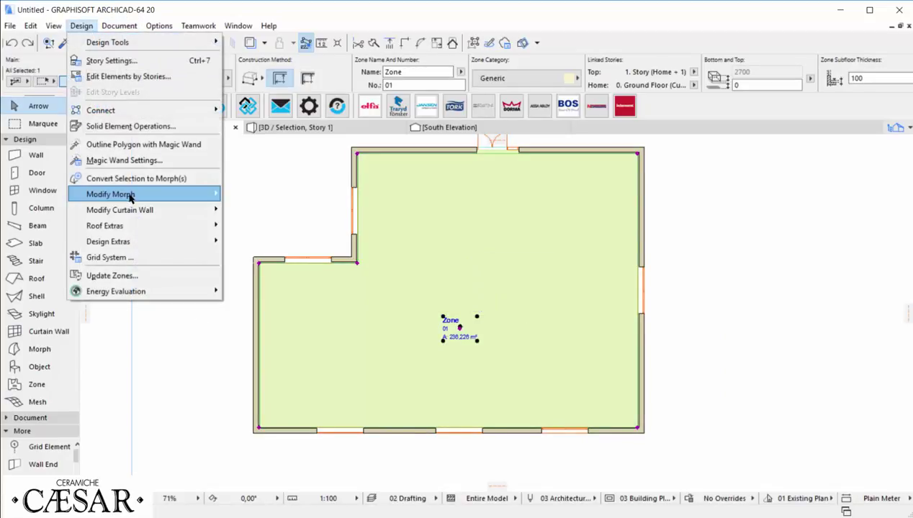
{"action": "mouse_move", "coordinate": [158, 241]}
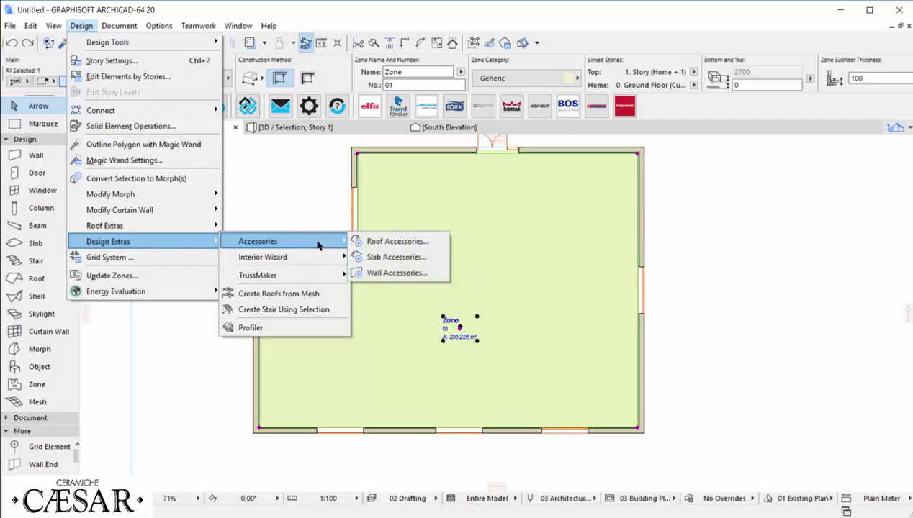
{"action": "mouse_move", "coordinate": [317, 262]}
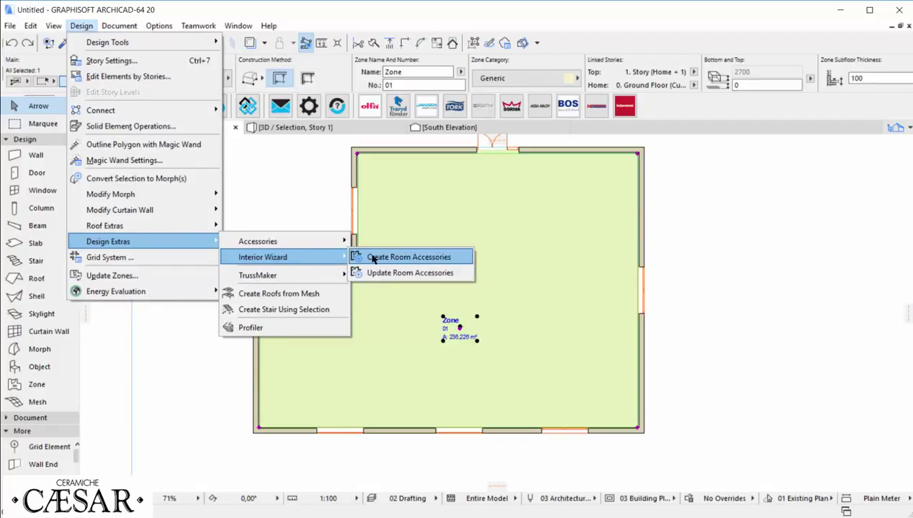
{"action": "key", "text": "Return"}
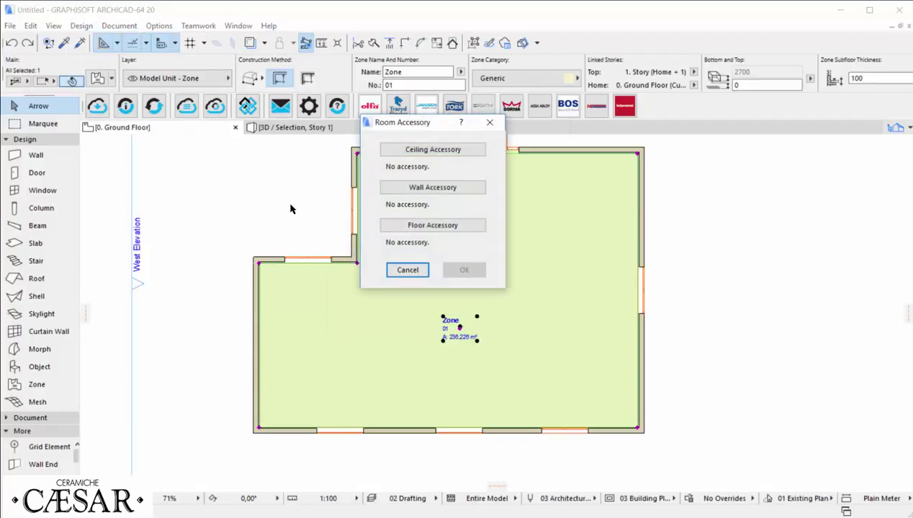
{"action": "left_click", "coordinate": [432, 226]}
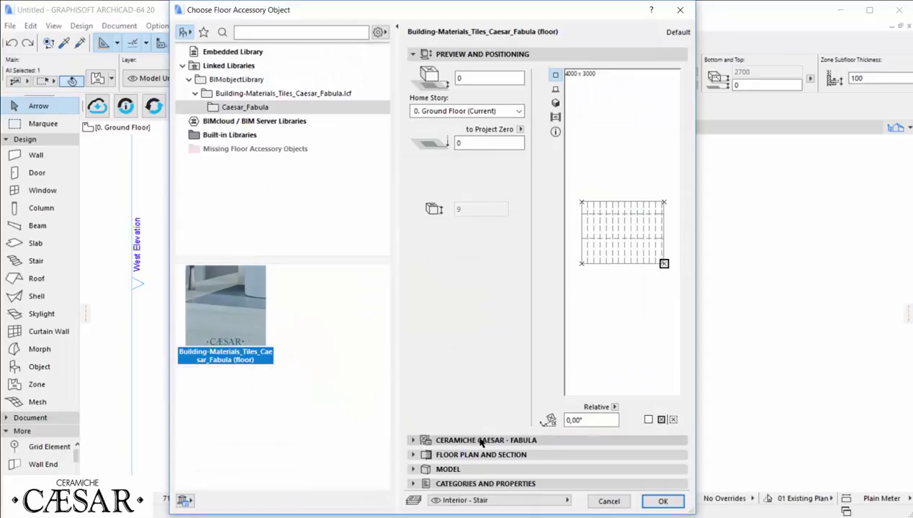
Step: Set the Fabula tile to Theca Chevron Wood Effect (Ochre), 200 x 1000 x 9, Matt
{"action": "left_click", "coordinate": [429, 440]}
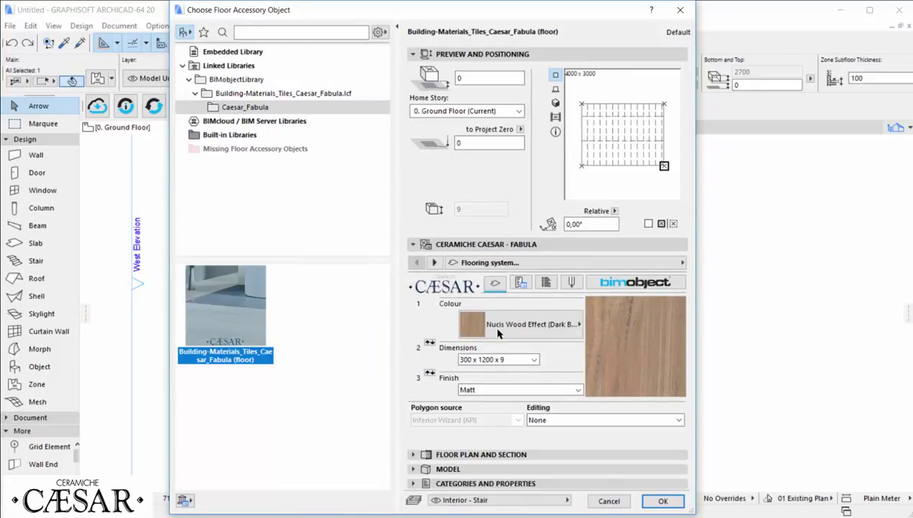
{"action": "left_click", "coordinate": [545, 331]}
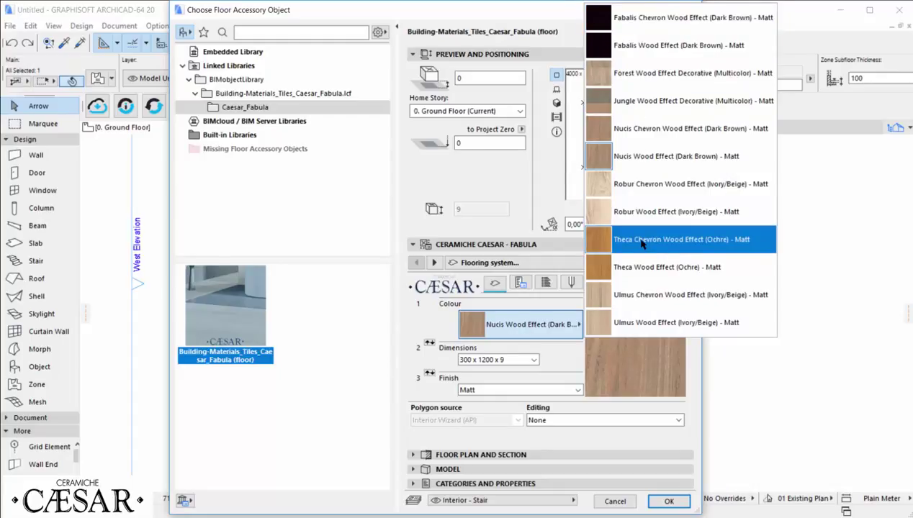
{"action": "key", "text": "Return"}
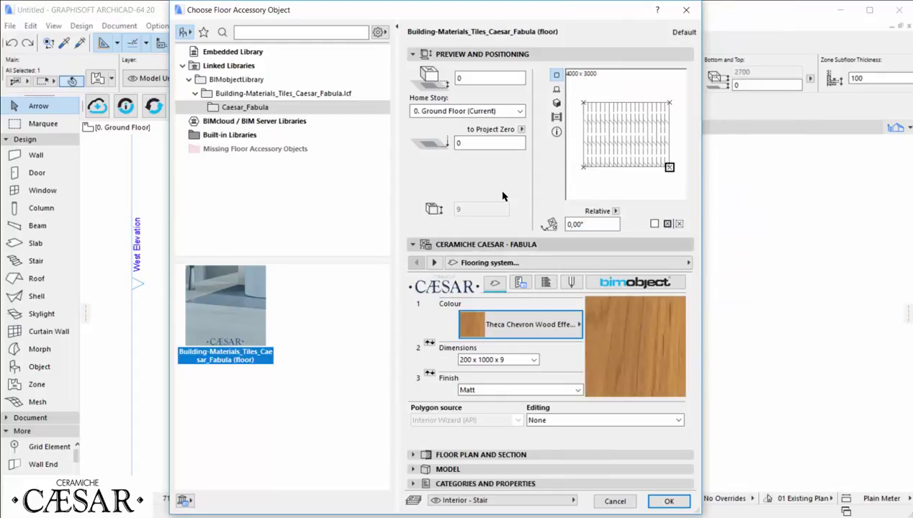
{"action": "key", "text": "Return"}
{"action": "key", "text": "Tab"}
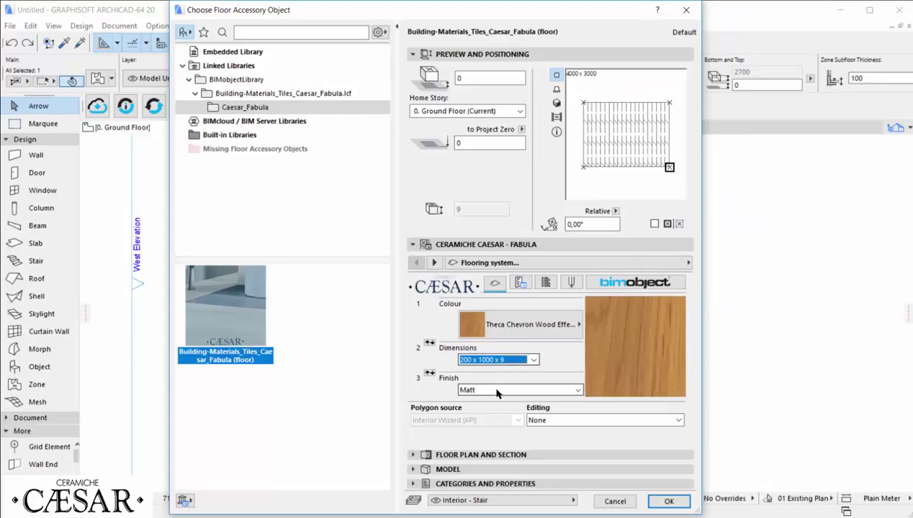
Step: List dimensions before colour, then choose 57 x 600 x 9, Nucis Wood Effect (Dark Brown), Matt
{"action": "key", "text": "Tab"}
{"action": "key", "text": "Tab"}
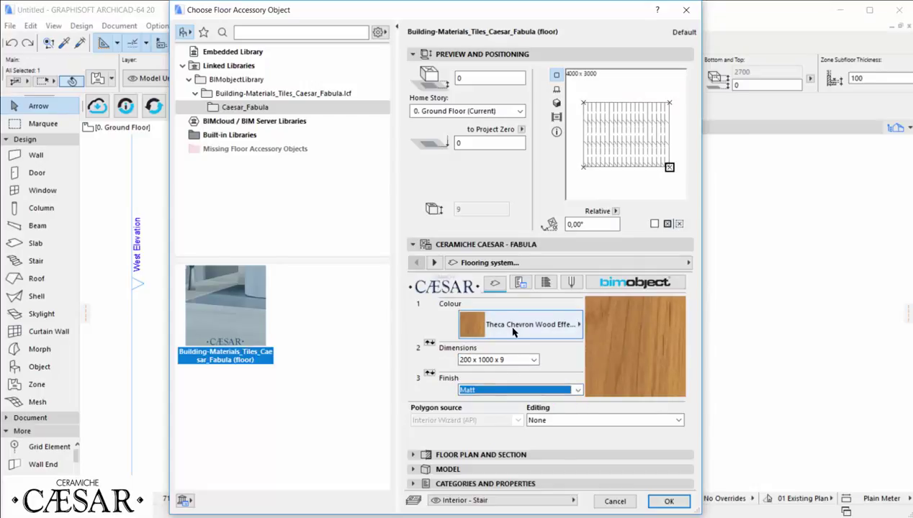
{"action": "key", "text": "space"}
{"action": "key", "text": "Tab"}
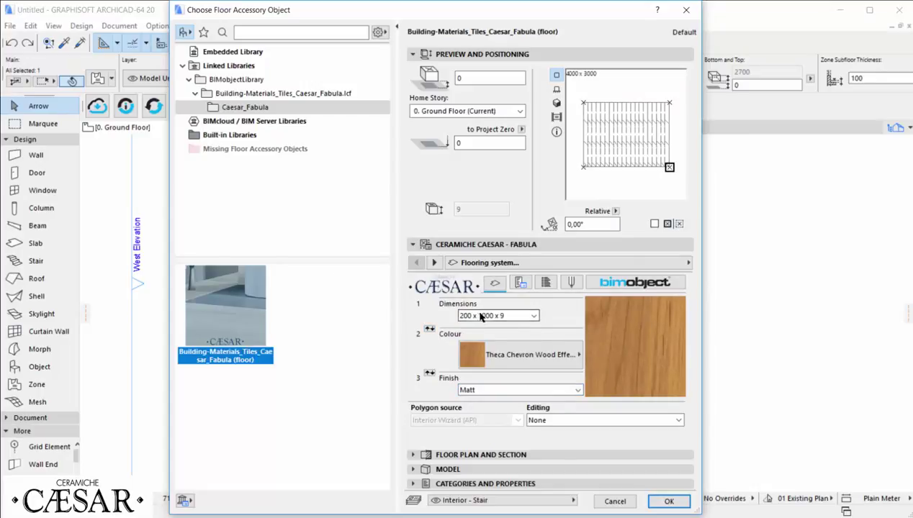
{"action": "key", "text": "alt+Down"}
{"action": "left_click", "coordinate": [480, 328]}
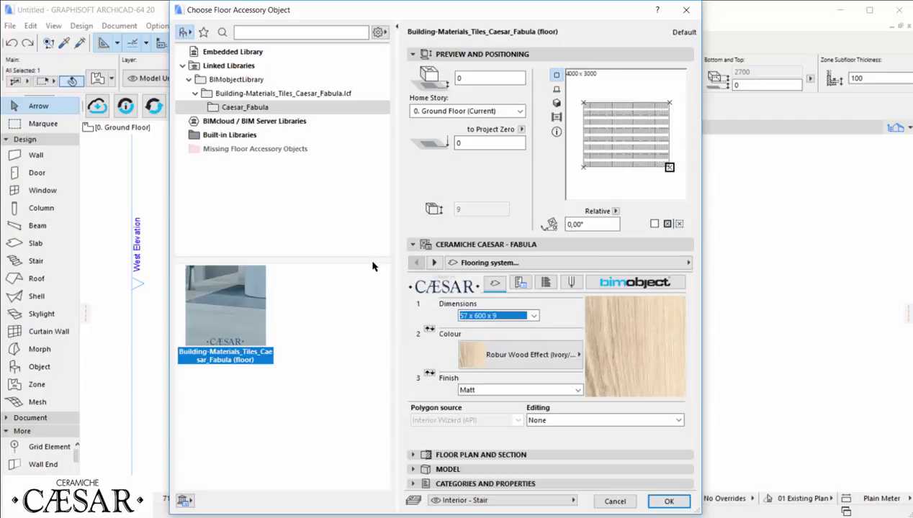
{"action": "left_click", "coordinate": [482, 345]}
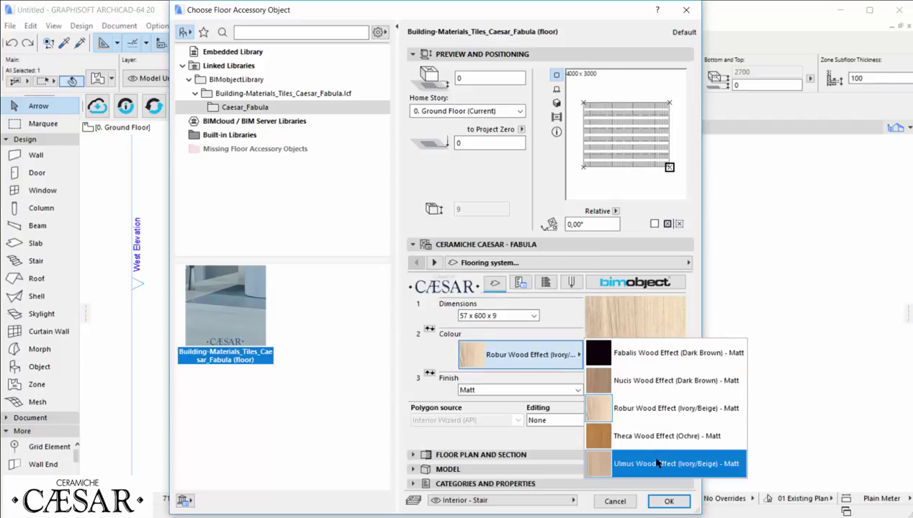
{"action": "left_click", "coordinate": [653, 383]}
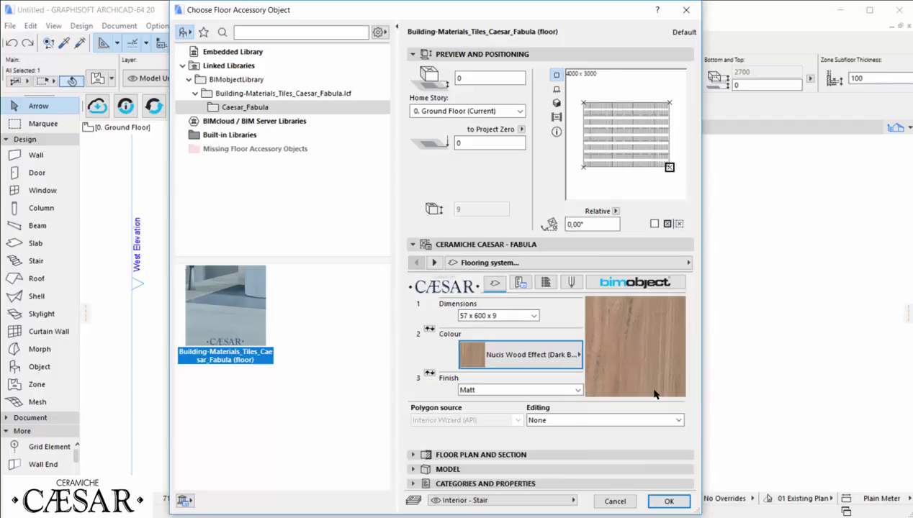
{"action": "left_click", "coordinate": [524, 390]}
{"action": "left_click", "coordinate": [518, 398]}
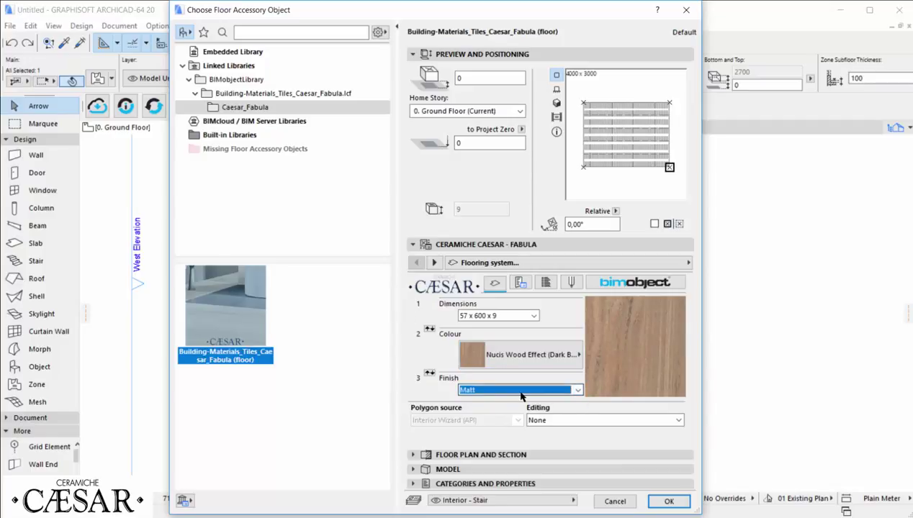
Step: Browse the tile's Technical data, Description, 2D/3D and Information pages
{"action": "left_click", "coordinate": [526, 284]}
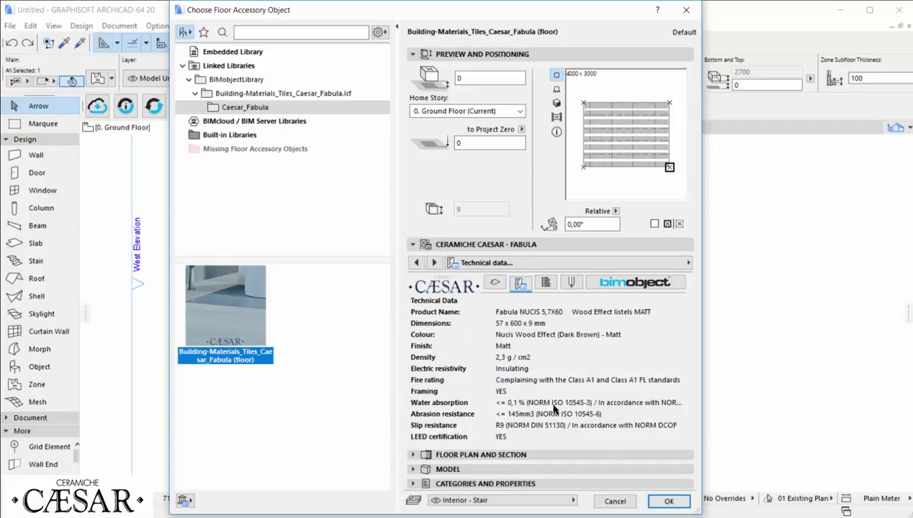
{"action": "left_click", "coordinate": [546, 283]}
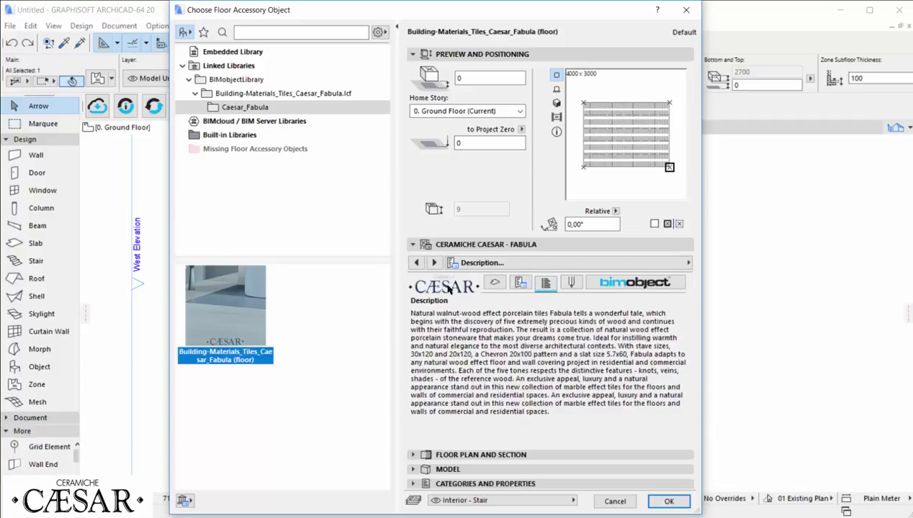
{"action": "left_click", "coordinate": [571, 282]}
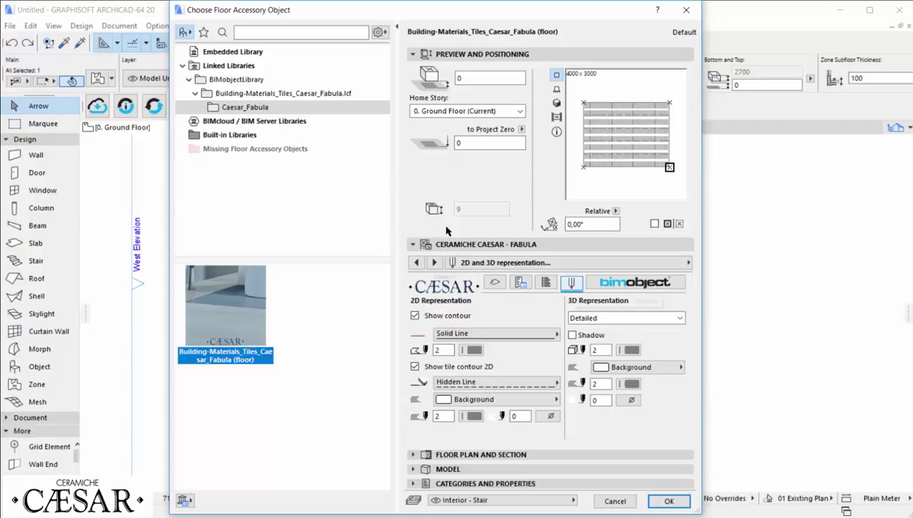
{"action": "left_click", "coordinate": [590, 284]}
Step: View the Product Description and Fabula product web pages, then close the browser
{"action": "left_click", "coordinate": [635, 316]}
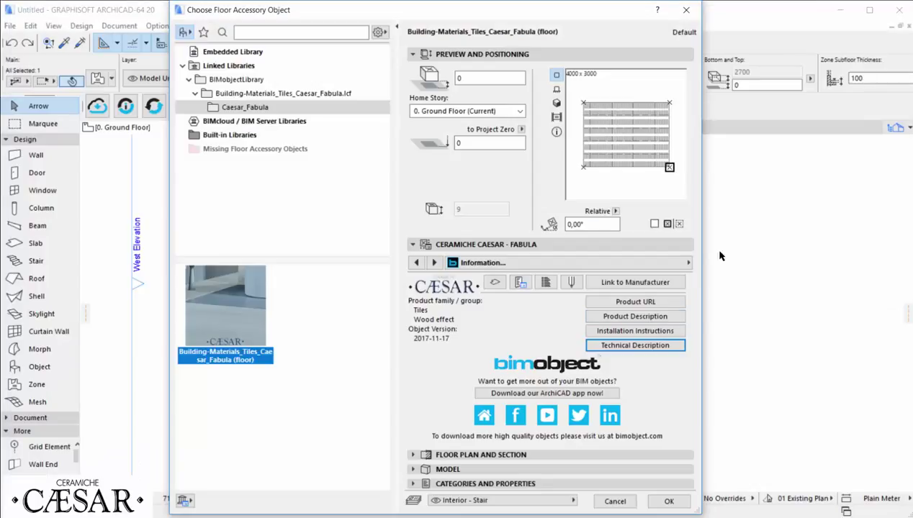
{"action": "left_click", "coordinate": [634, 300]}
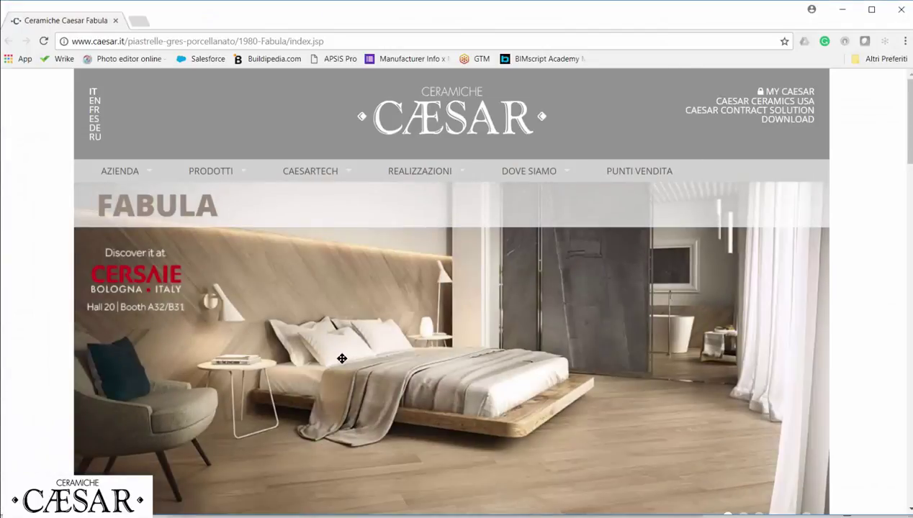
{"action": "scroll", "coordinate": [343, 355], "scroll_direction": "down", "scroll_amount": 10}
{"action": "scroll", "coordinate": [344, 366], "scroll_direction": "down", "scroll_amount": 10}
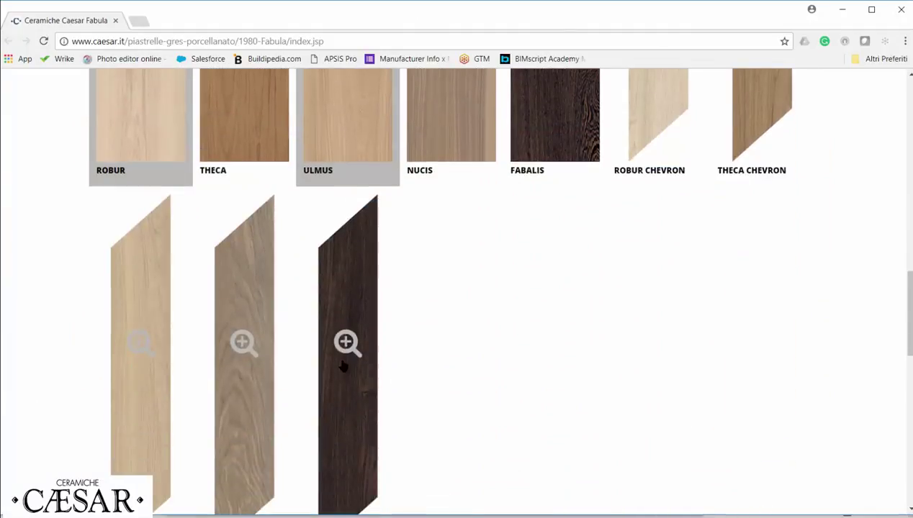
{"action": "left_click", "coordinate": [901, 9]}
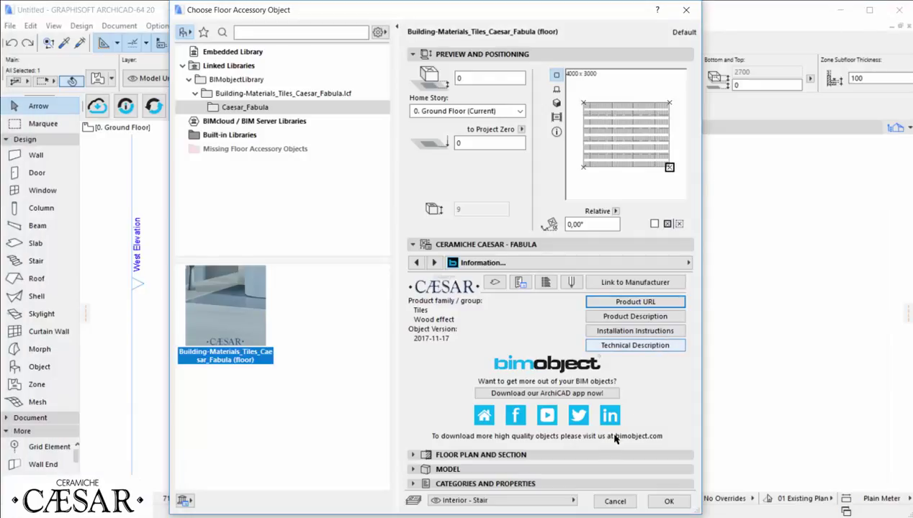
Step: Confirm the Caesar Fabula tile as Zone 01's floor accessory from the Flooring system page
{"action": "left_click", "coordinate": [495, 282]}
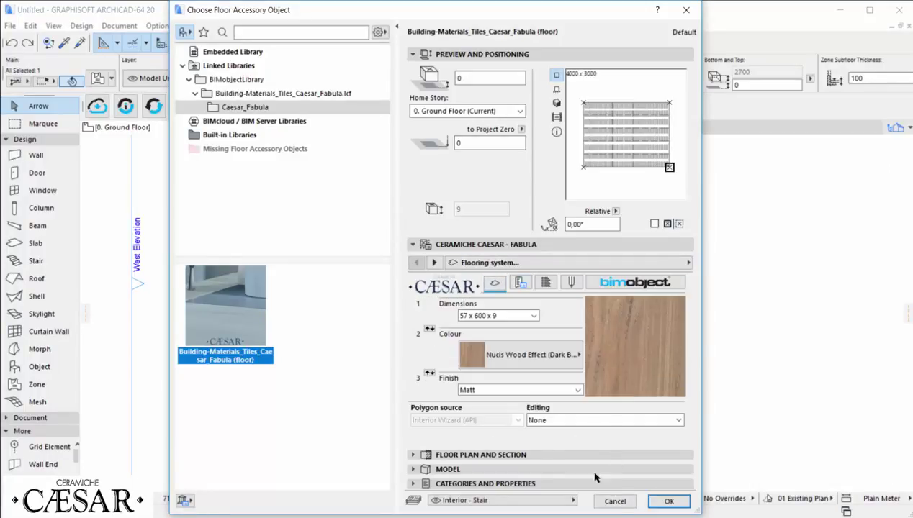
{"action": "left_click", "coordinate": [662, 504]}
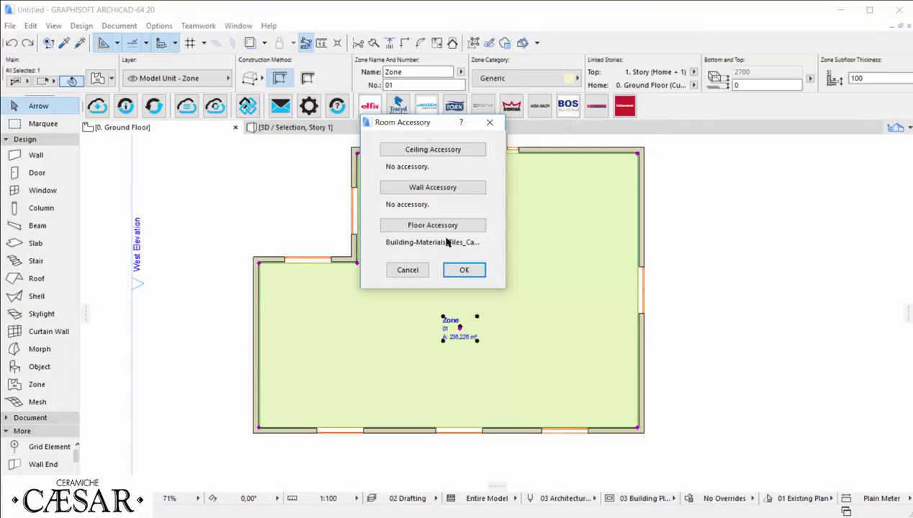
{"action": "left_click", "coordinate": [464, 270]}
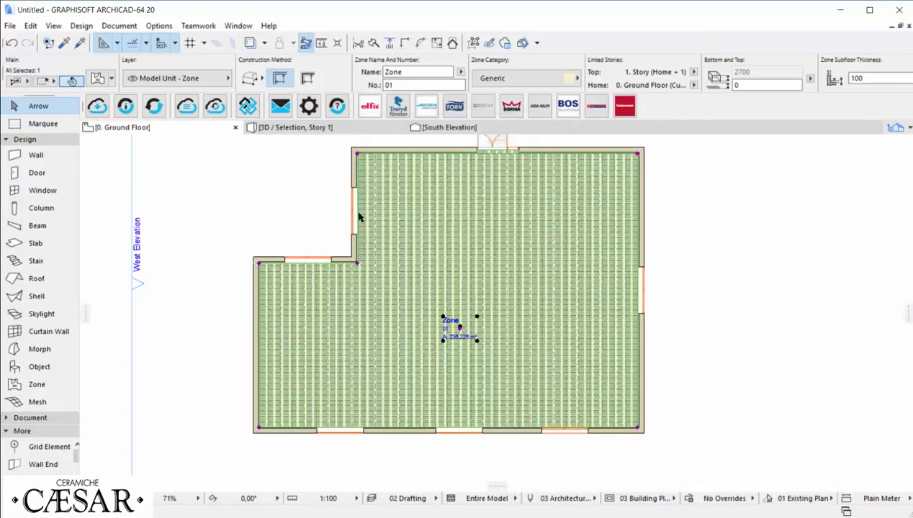
Step: View the dark-brown Fabula tile planks in 3D, zoom in, and identify the floor object
{"action": "key", "text": "F3"}
{"action": "scroll", "coordinate": [379, 372], "scroll_direction": "up", "scroll_amount": 10}
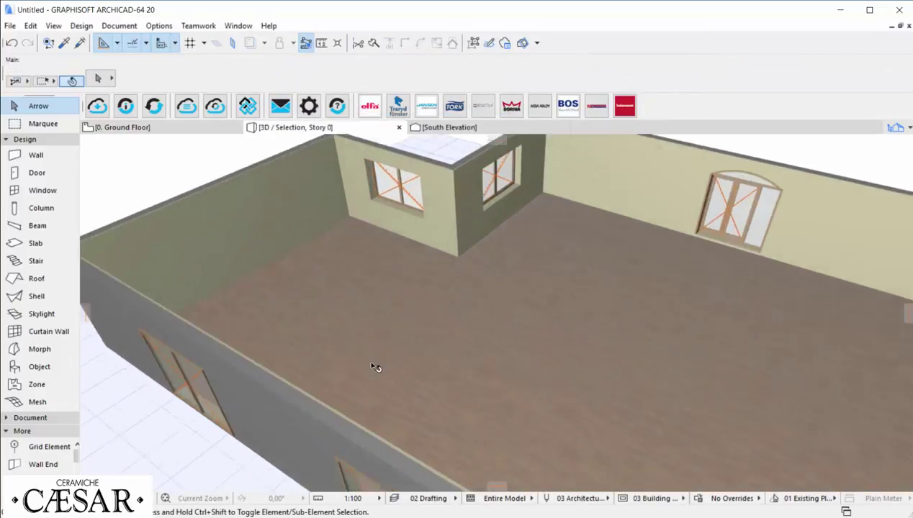
{"action": "scroll", "coordinate": [380, 367], "scroll_direction": "up", "scroll_amount": 5}
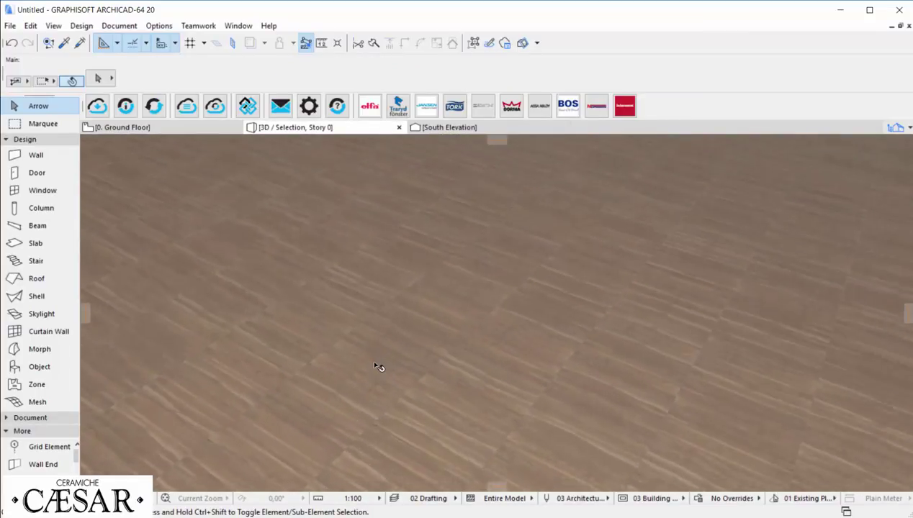
{"action": "left_click", "coordinate": [358, 453]}
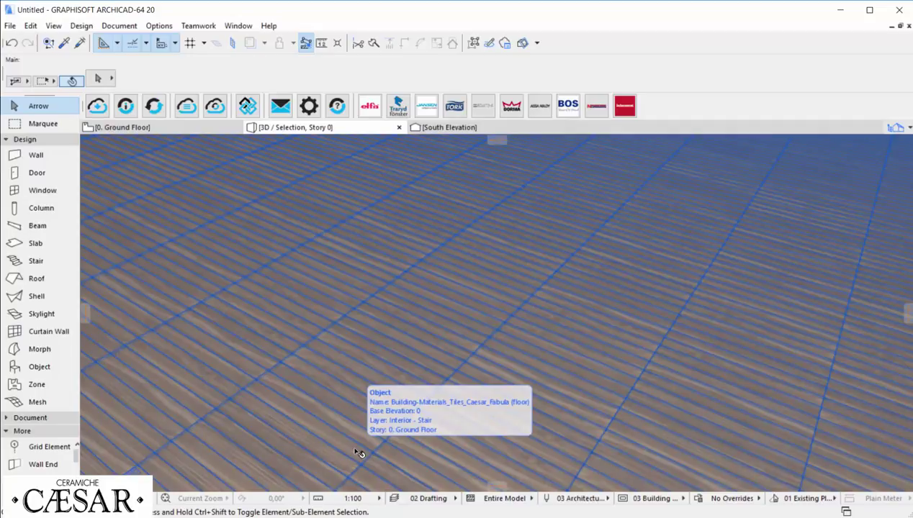